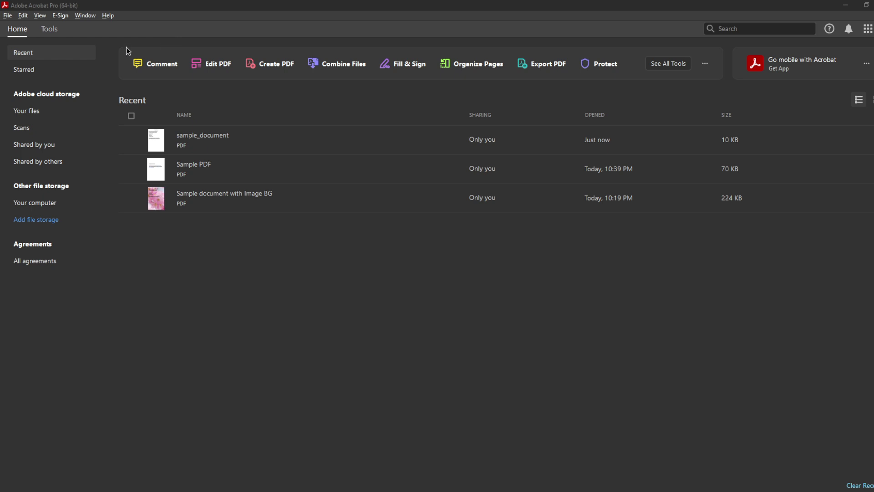
Toggle the menu bar on and off repeatedly with F9, ending with it restored.
key("F9")
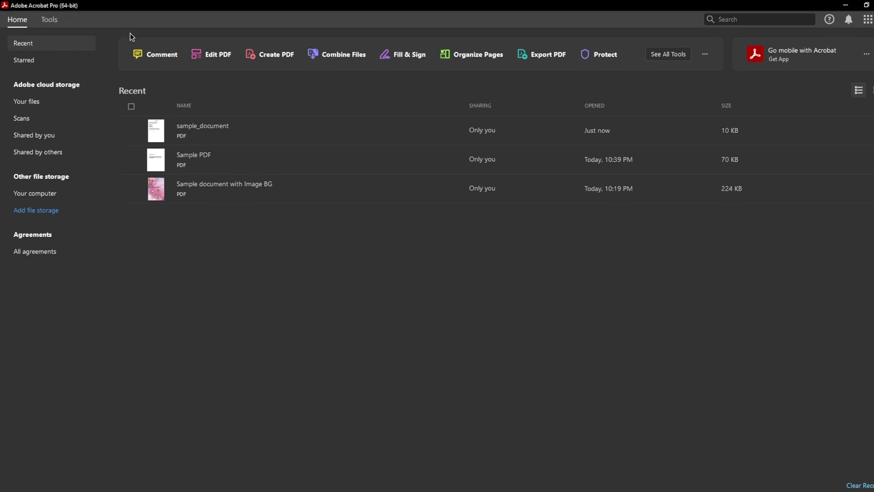
key("F9")
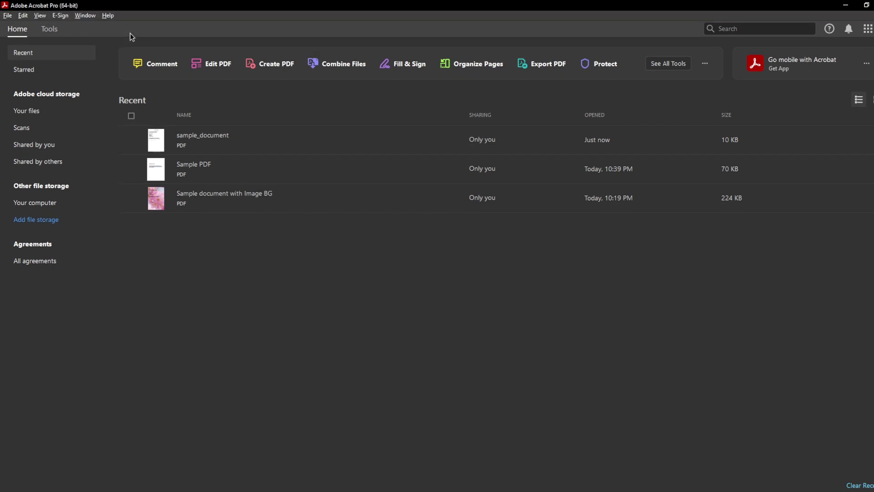
key("F9")
key("F9")
key("F9")
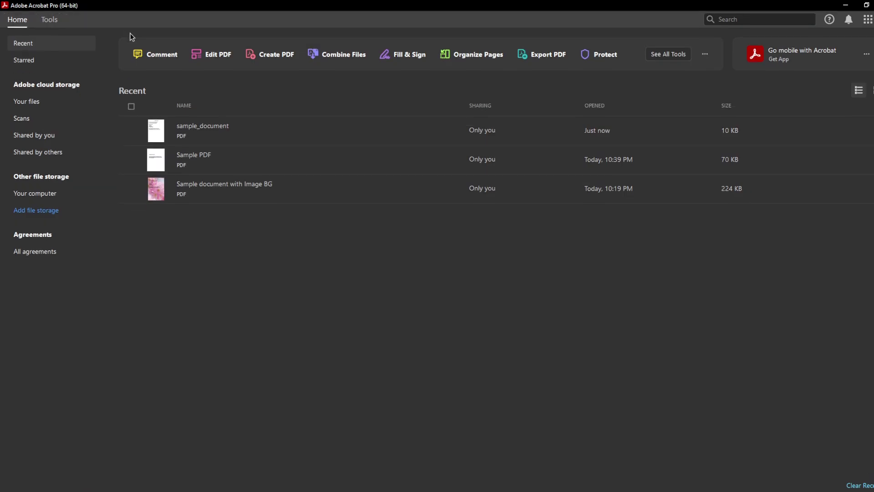
key("F9")
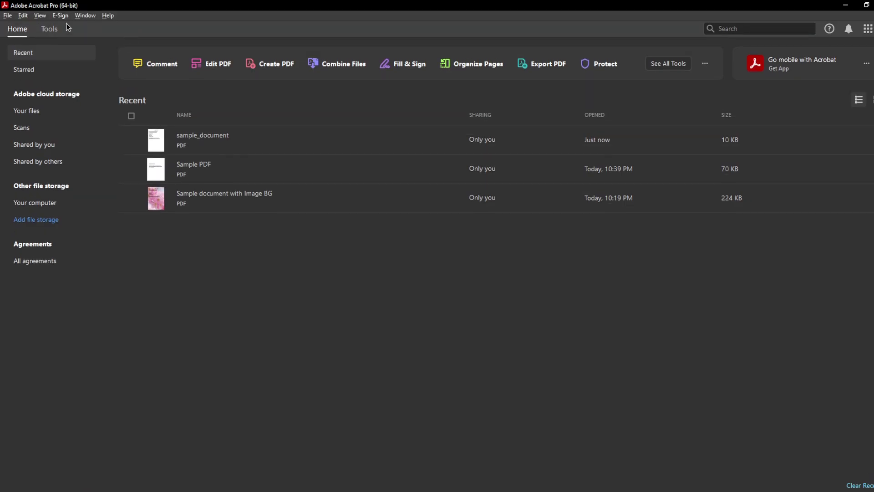
key("F9")
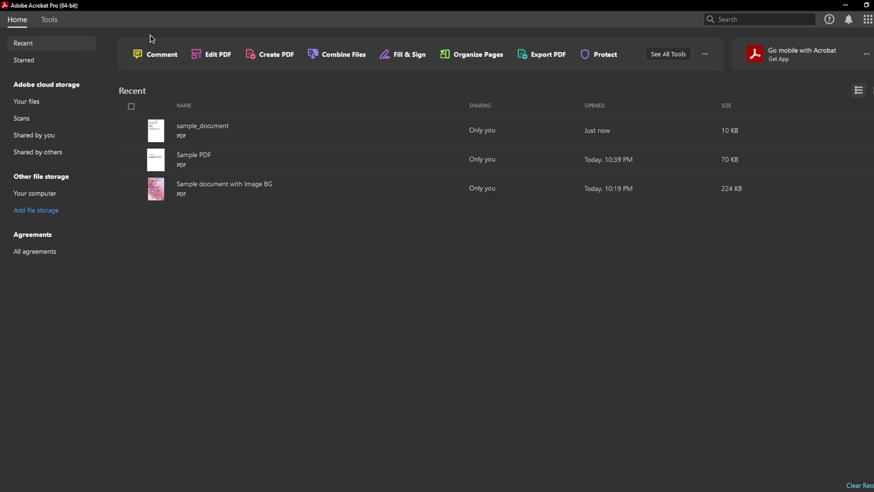
key("F9")
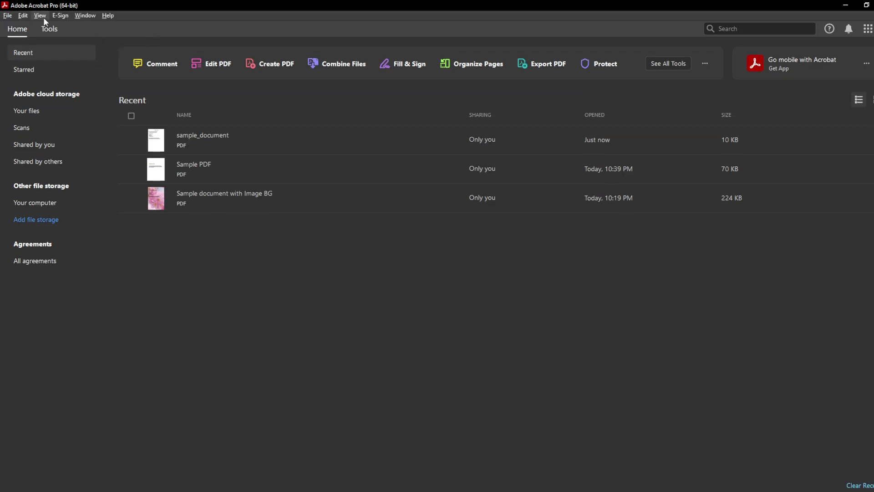
Turn off the menu bar from View > Show/Hide, then bring it back with F9.
left_click(42, 15)
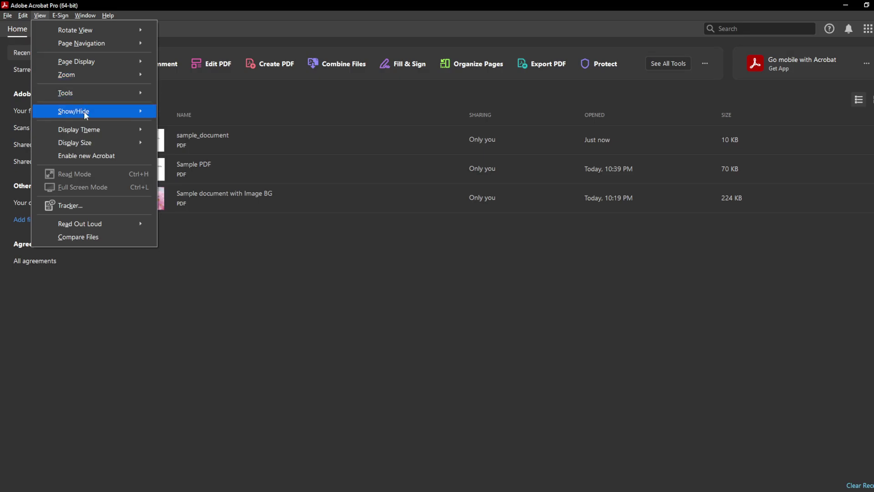
mouse_move(74, 111)
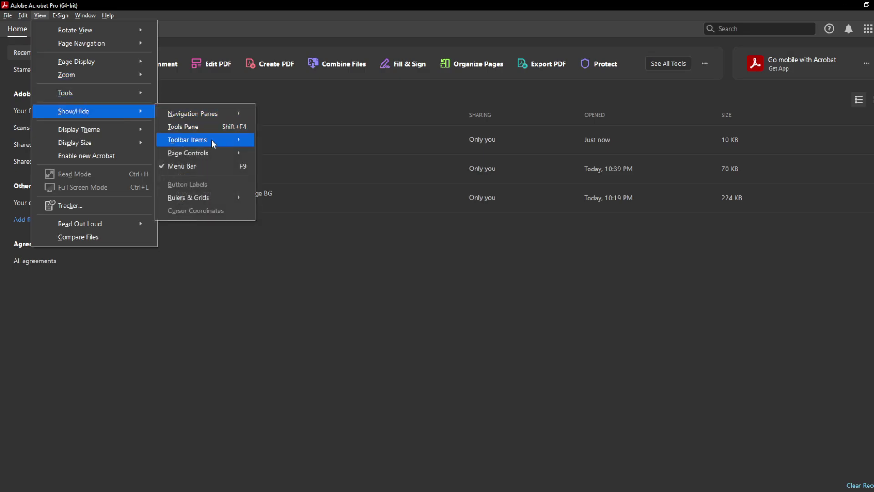
left_click(209, 168)
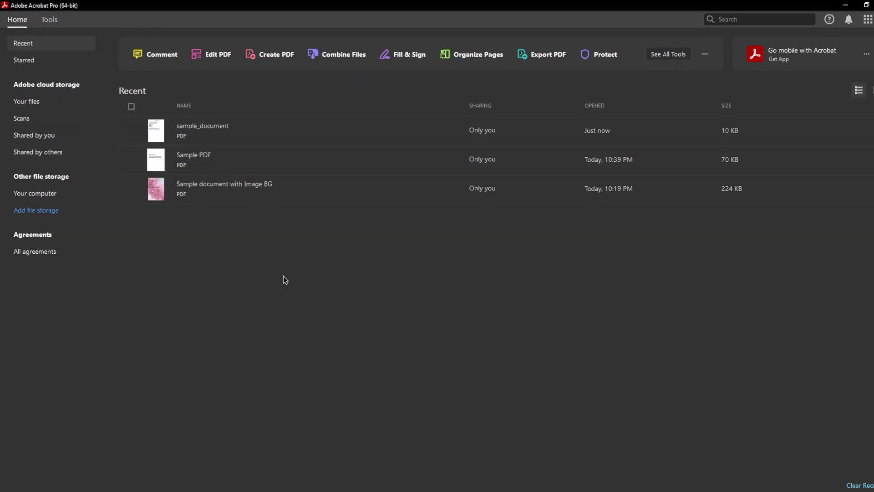
key("F9")
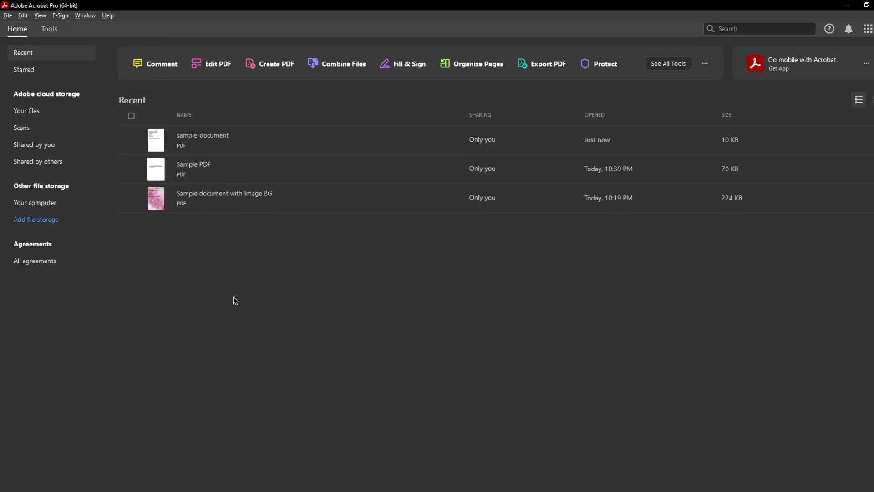
mouse_move(203, 139)
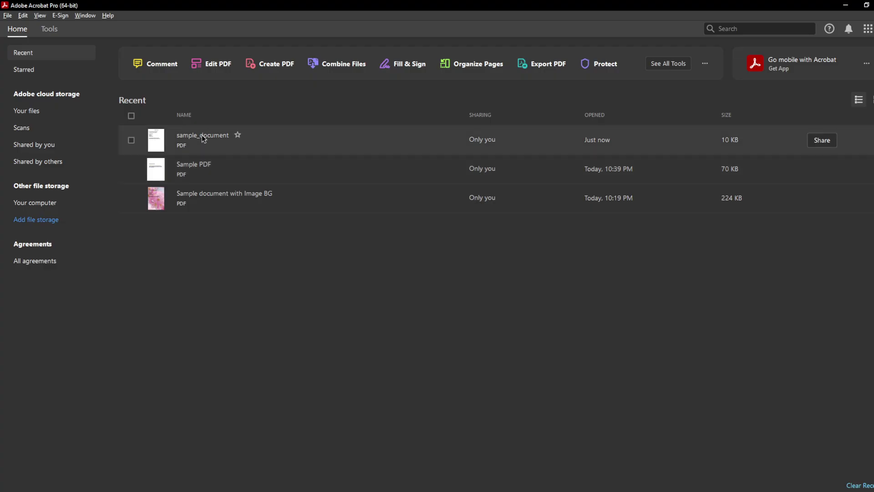
Open sample_document.pdf and toggle Read Mode four times with Ctrl+H, ending with toolbars shown.
double_click(211, 145)
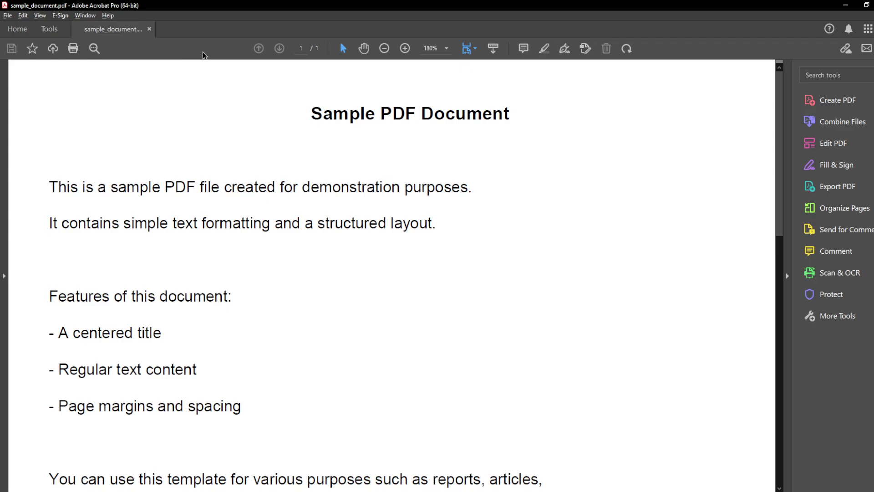
key("ctrl+h")
key("ctrl+h")
key("ctrl+h")
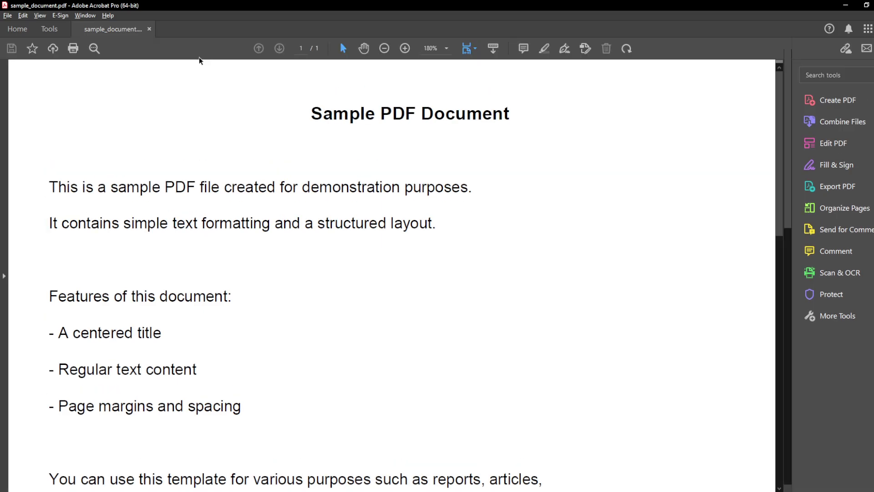
key("ctrl+h")
key("ctrl+h")
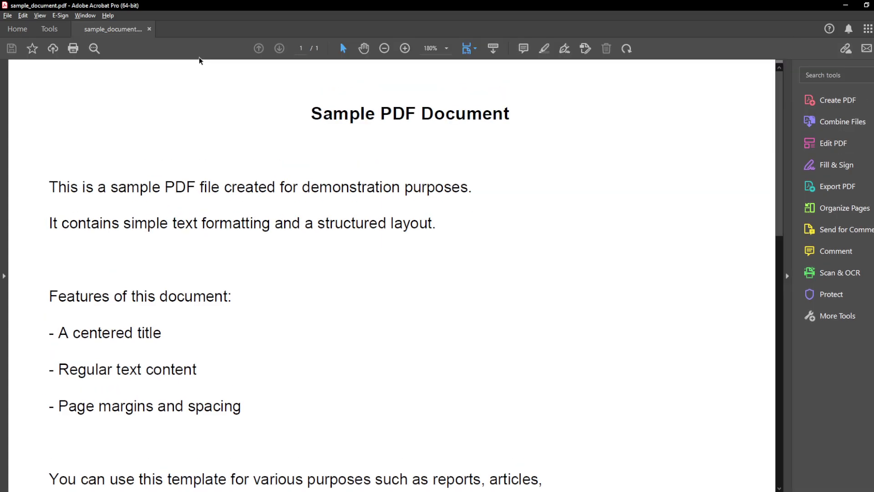
key("ctrl+h")
key("ctrl+h")
Apply View > Show/Hide > Toolbar Items > Reset Toolbars, then reopen the View menu toward Hide Toolbars.
left_click(40, 16)
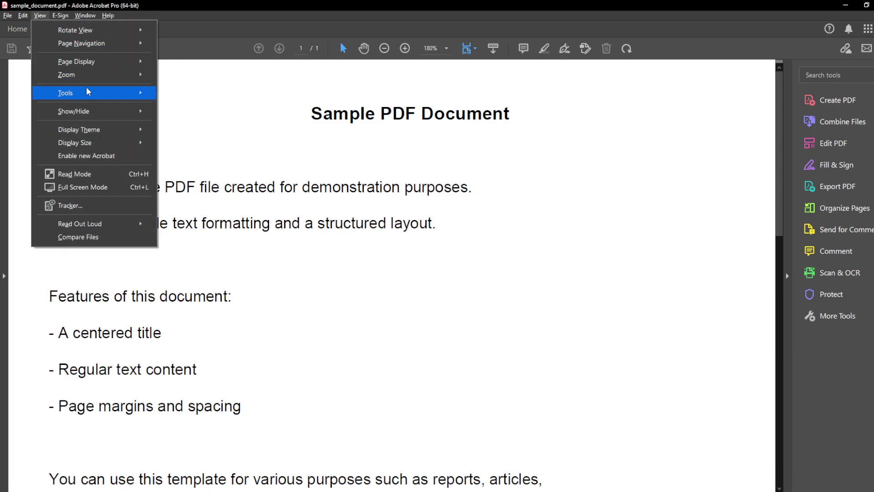
mouse_move(73, 111)
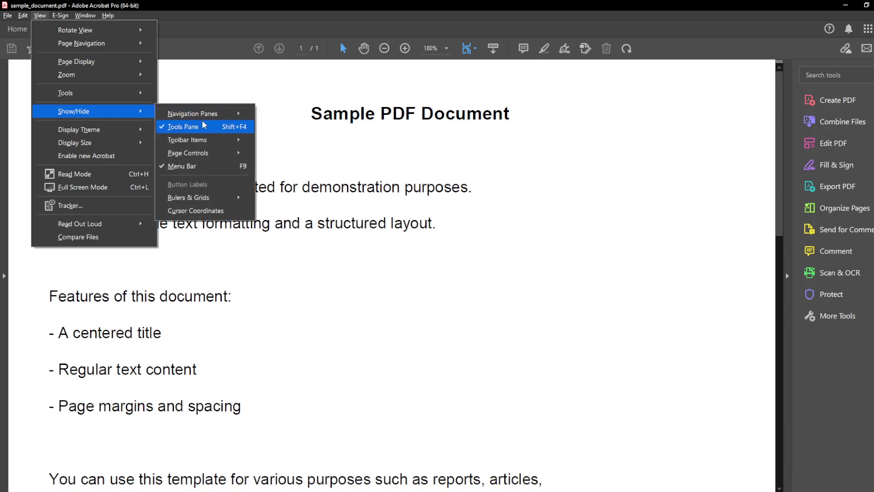
mouse_move(187, 140)
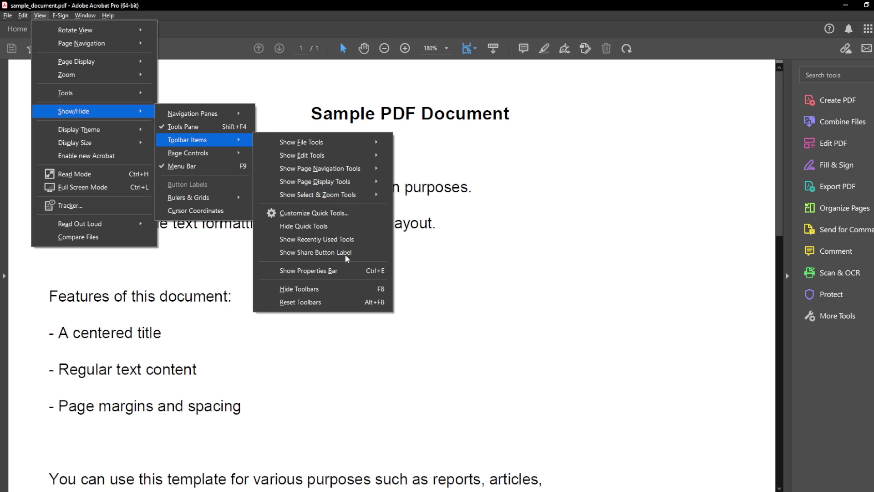
left_click(336, 301)
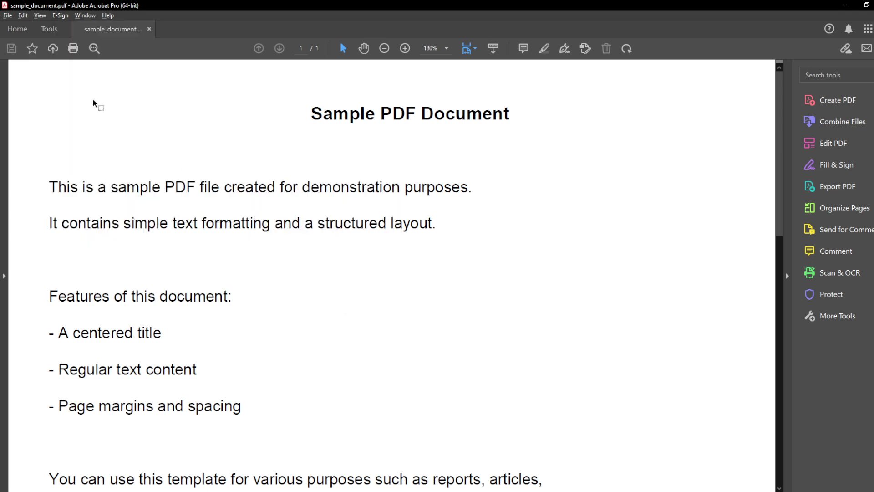
left_click(45, 16)
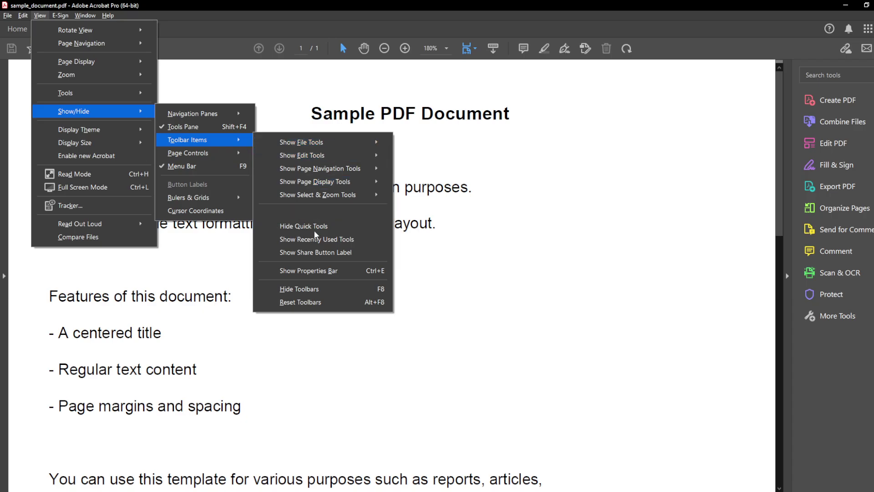
mouse_move(187, 140)
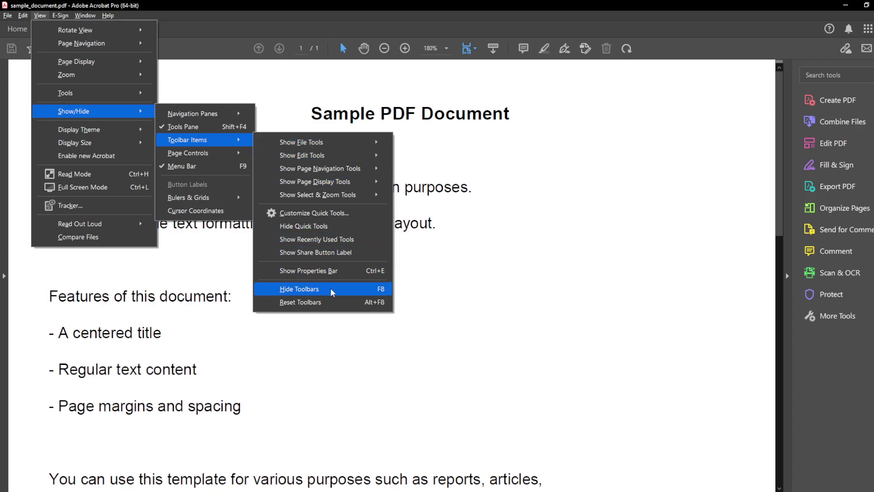
left_click(332, 292)
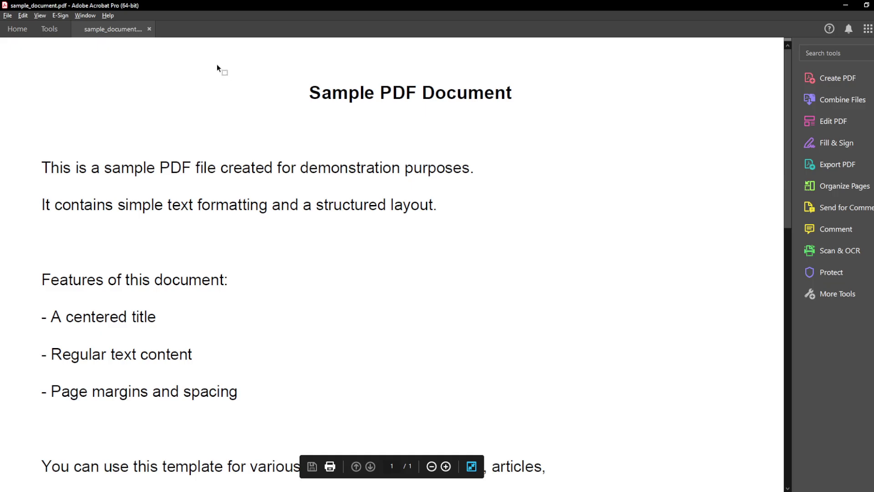
key("F8")
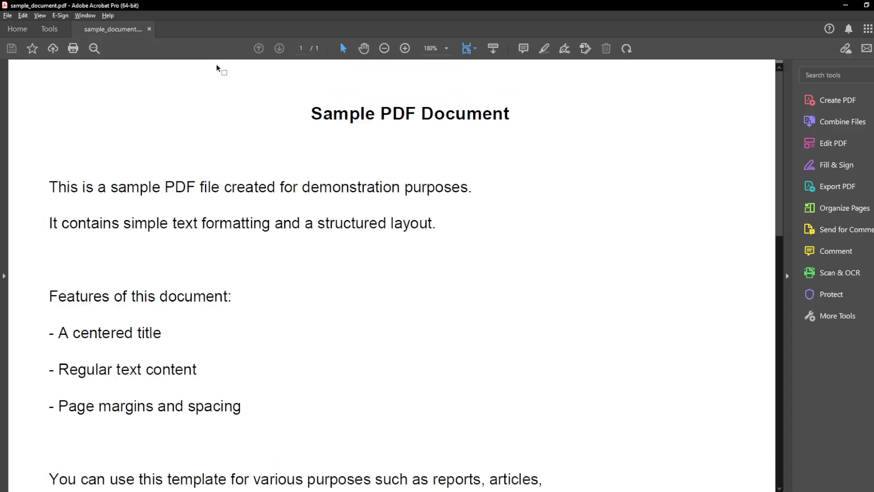